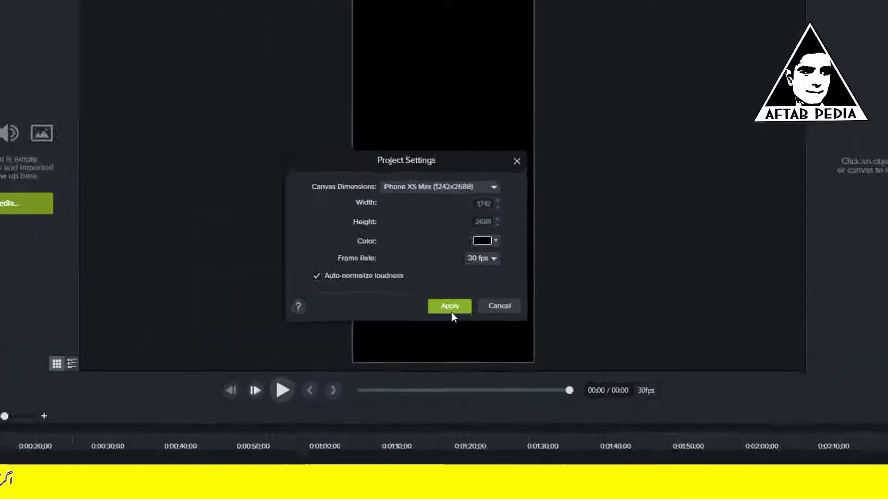
- Apply the iPhone XS Max (1242x2688) canvas at 30 fps and import the video VID-20201003-WA0306.mp4 into the project
left_click(451, 312)
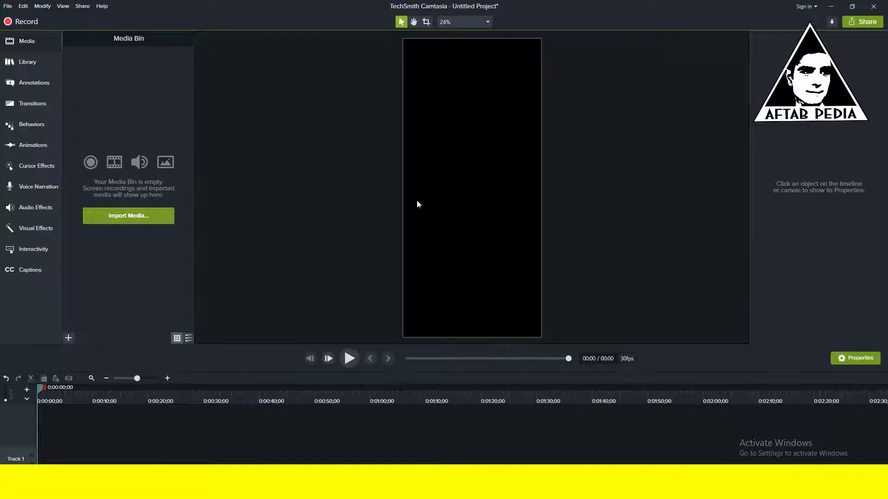
left_click(68, 339)
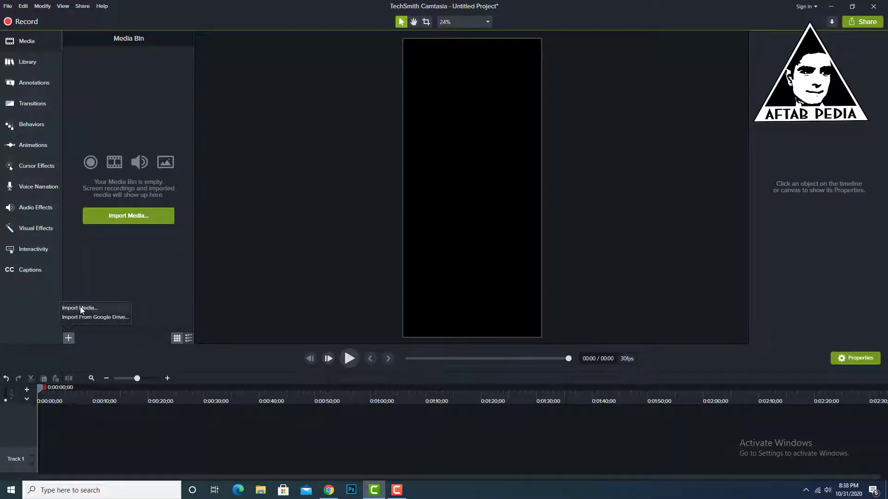
left_click(79, 308)
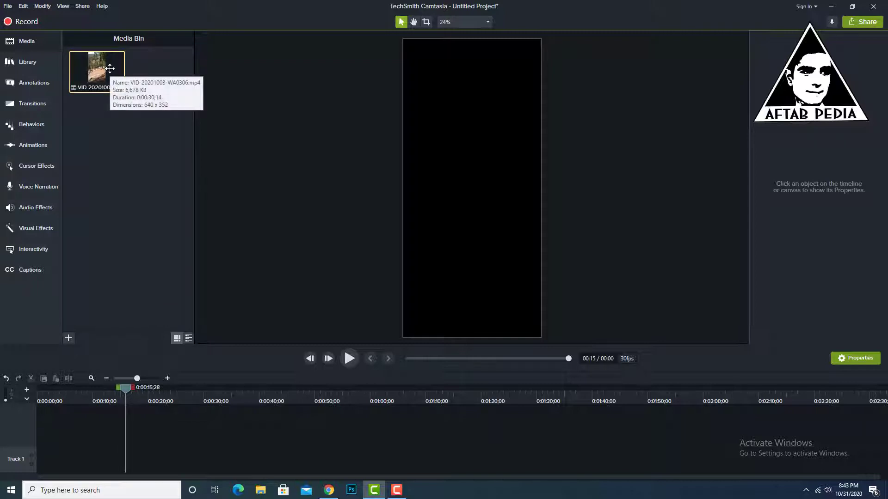
- Place the imported video at the start of Track 1 and scale it to about 352.8% to span the canvas width
left_click_drag(101, 72, 18, 474)
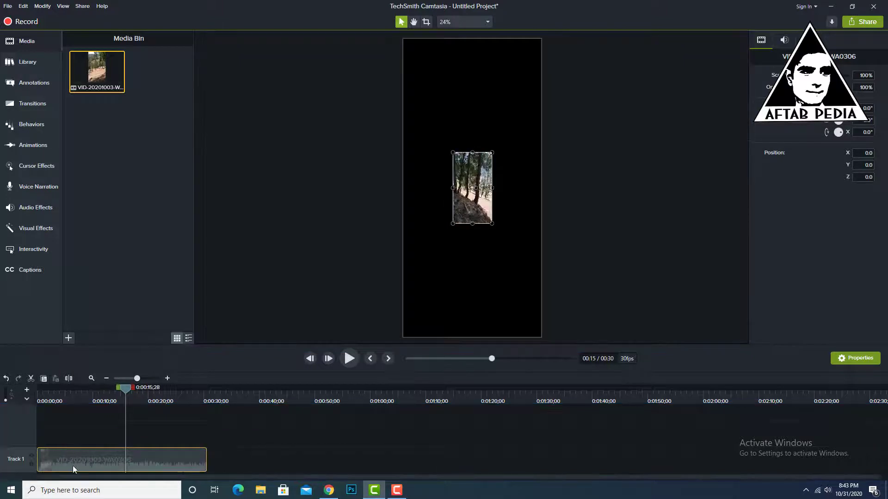
left_click(61, 398)
left_click_drag(472, 202, 489, 291)
left_click_drag(491, 254, 491, 274)
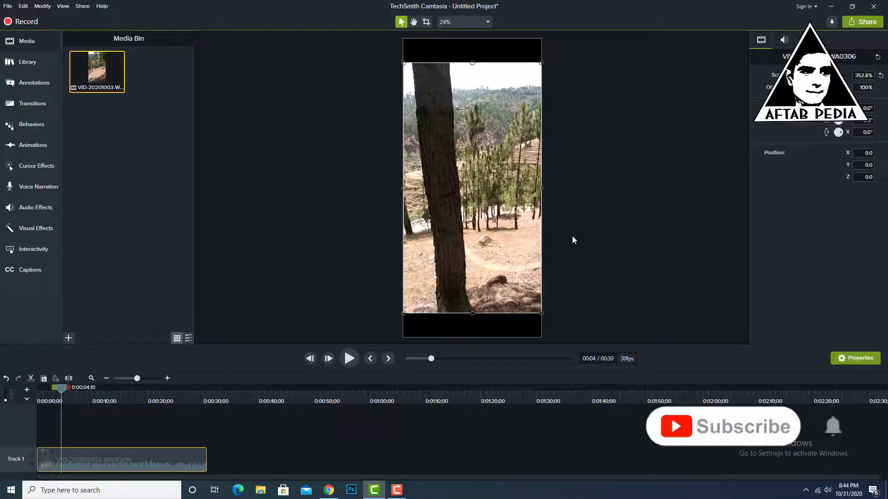
mouse_move(541, 313)
left_mouse_down()
mouse_move(570, 330)
mouse_move(537, 303)
mouse_move(547, 317)
mouse_move(539, 310)
mouse_move(544, 301)
left_mouse_up()
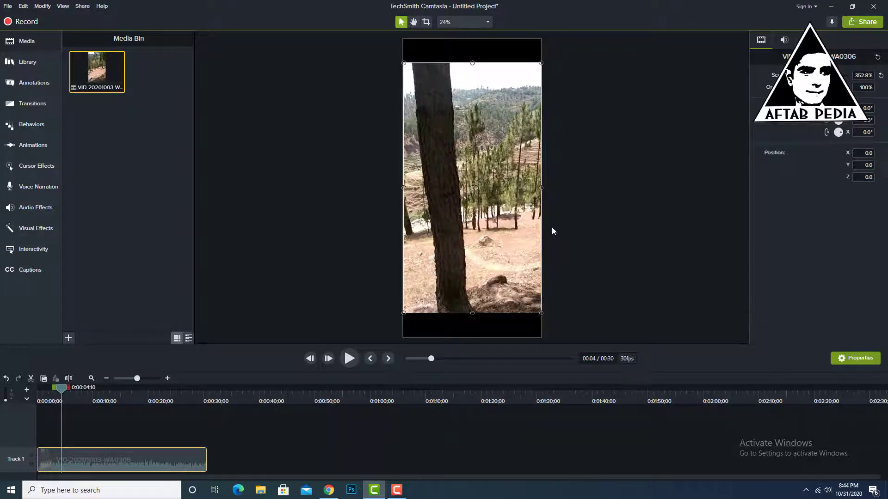
left_click(572, 221)
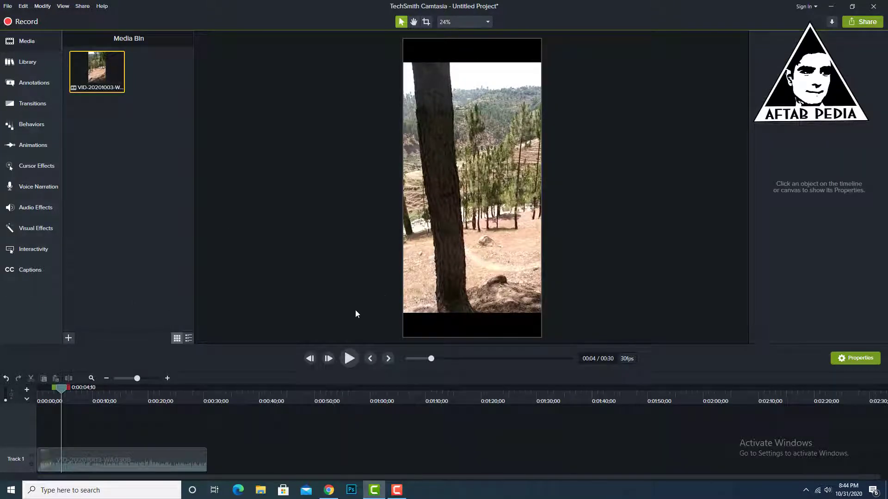
left_click(349, 358)
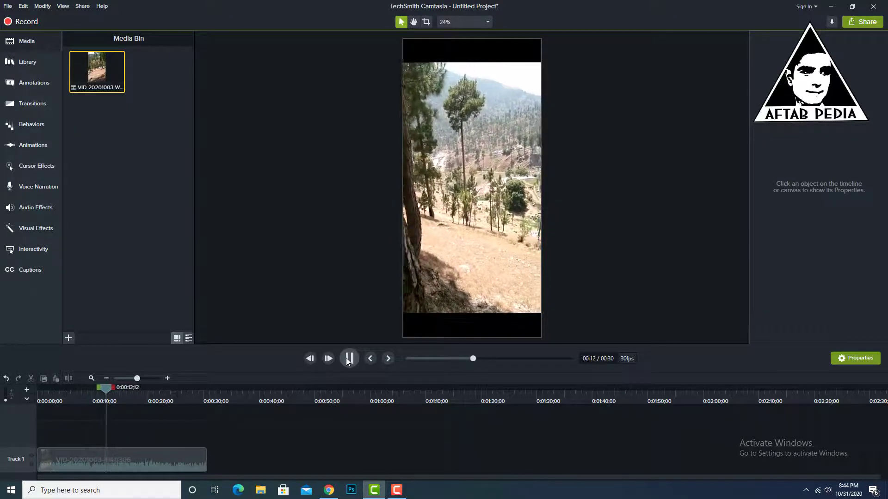
left_click(347, 359)
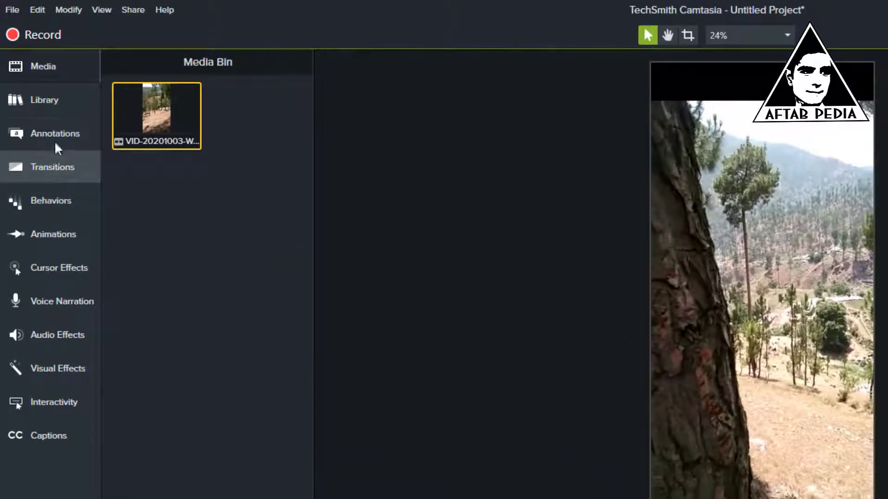
- Add a plain text callout reading "#Shorts" and center it in the black band below the video
left_click(54, 141)
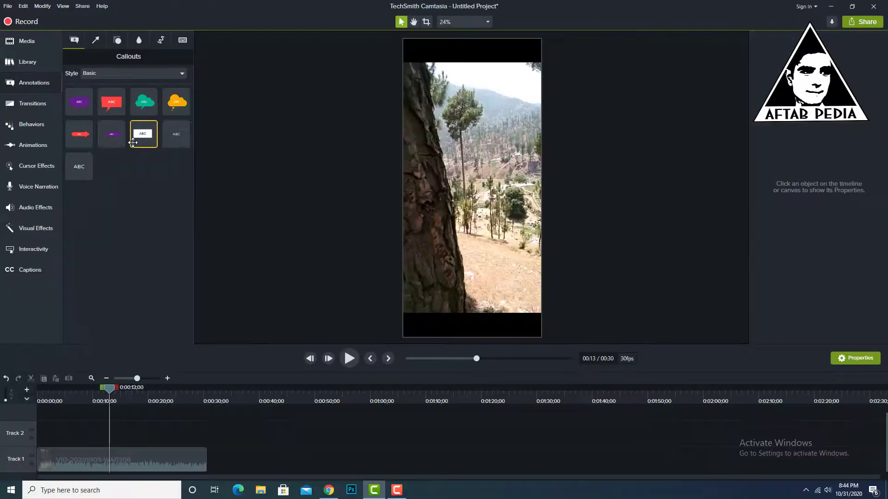
left_click_drag(78, 167, 461, 328)
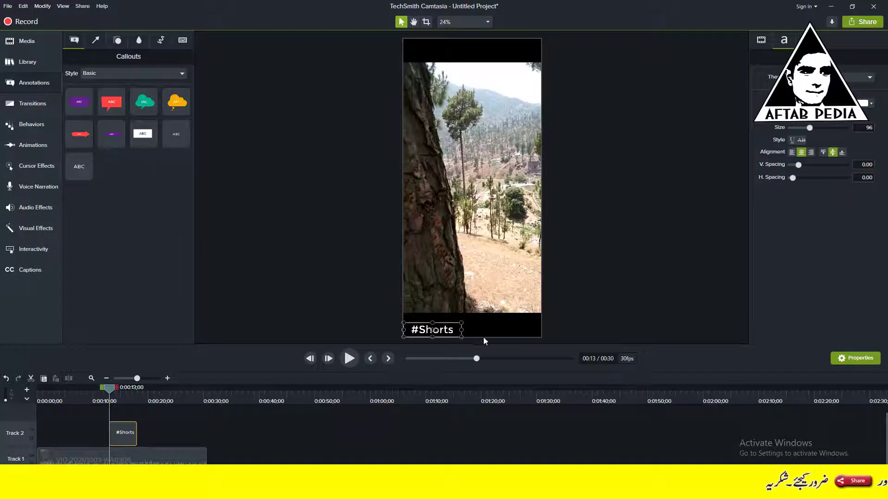
left_click(357, 320)
left_click_drag(435, 332, 473, 327)
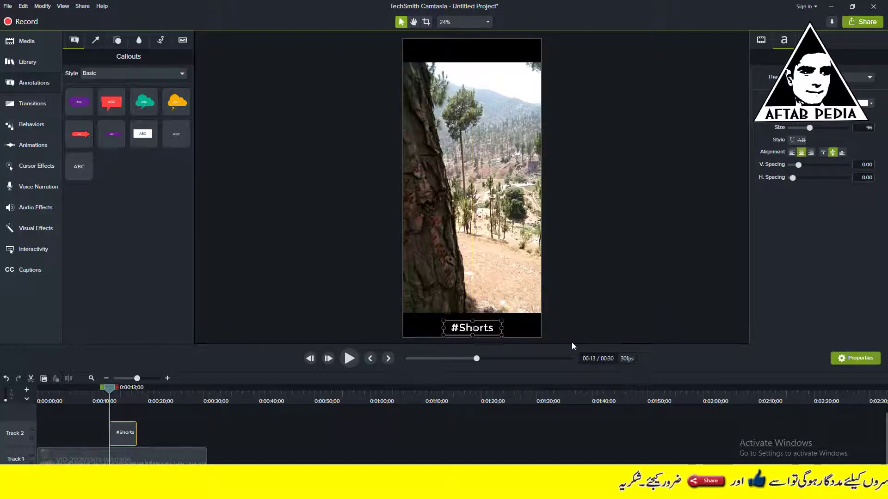
left_click(578, 303)
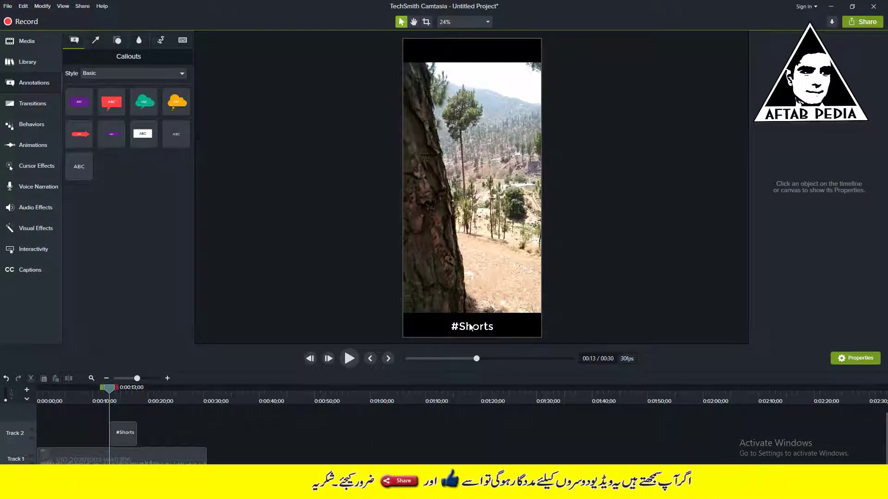
- Extend the #Shorts text on Track 2 so it spans the full length of the video clip
left_click(119, 437)
left_click_drag(118, 434, 206, 438)
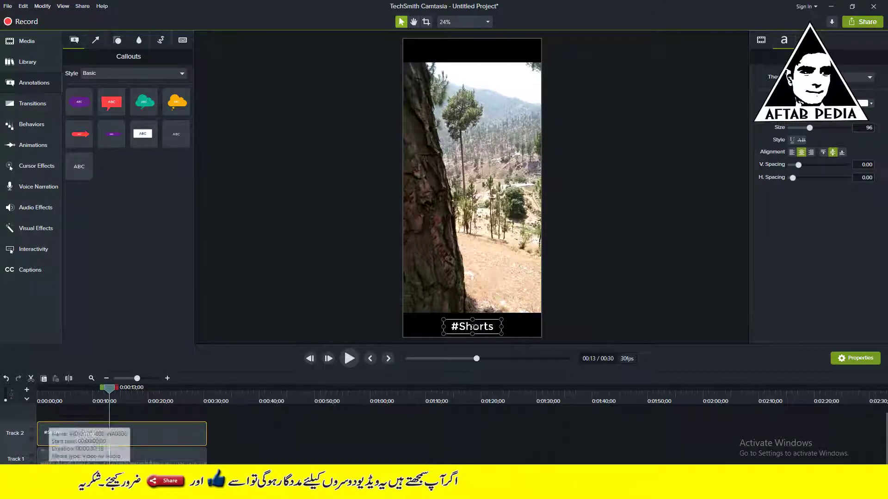
left_click(279, 446)
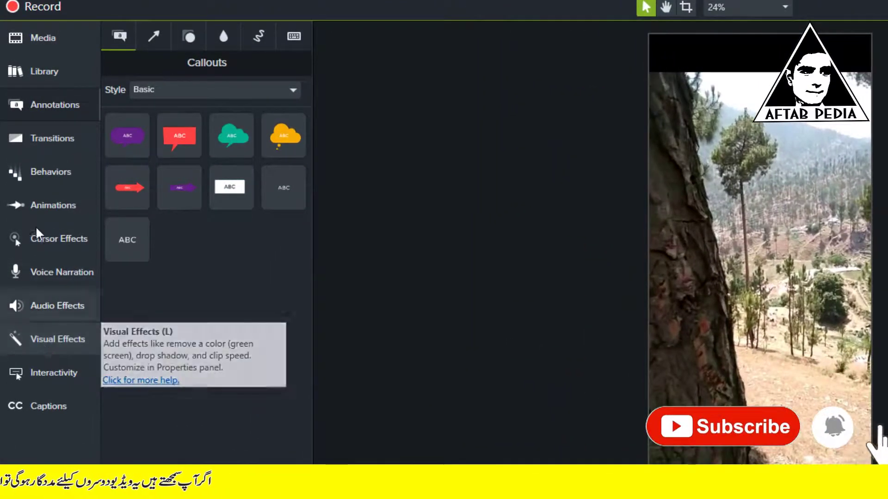
- Add the highwaynorth music track from the Camtasia 2019 library at the start of a new Track 3
left_click(38, 73)
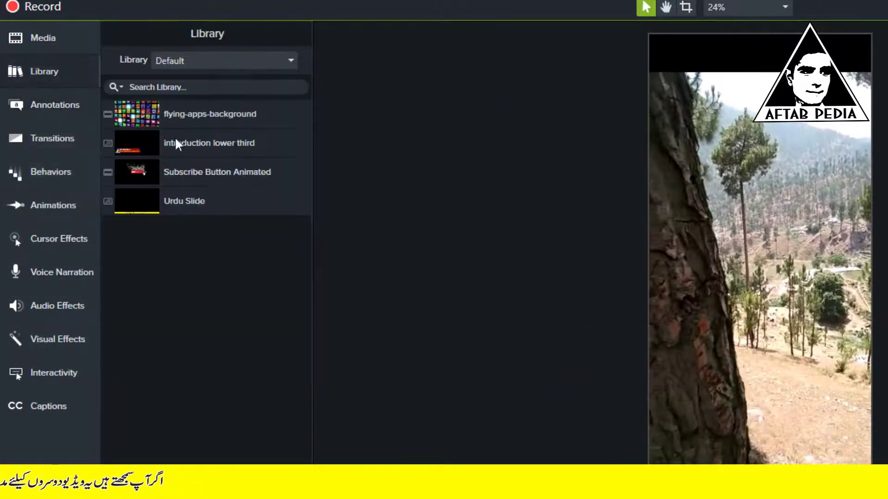
left_click(173, 62)
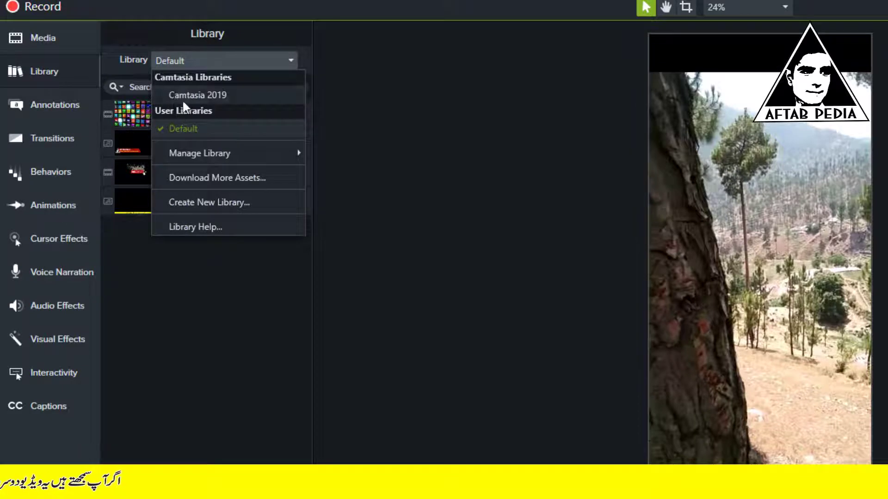
left_click(185, 95)
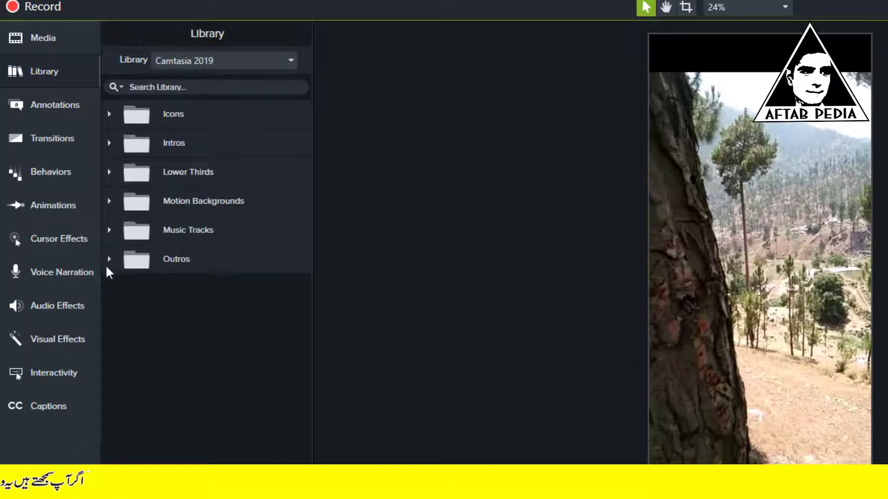
left_click(109, 230)
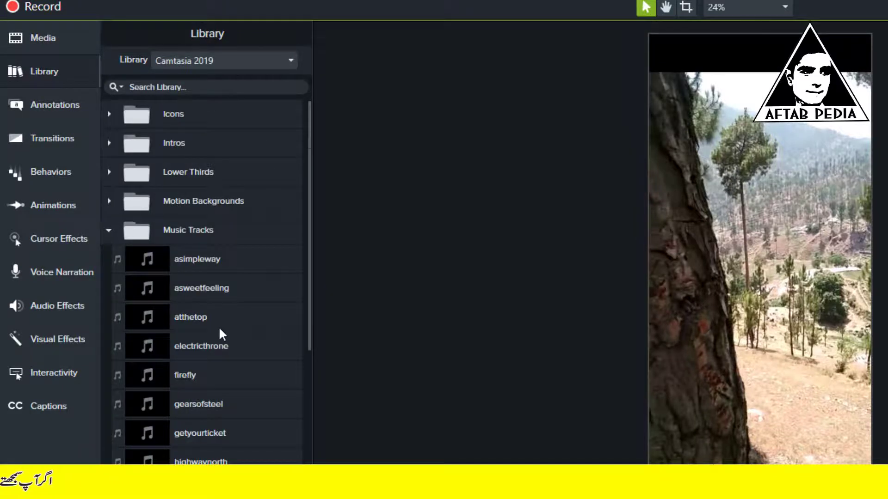
scroll(217, 328, "down", 3)
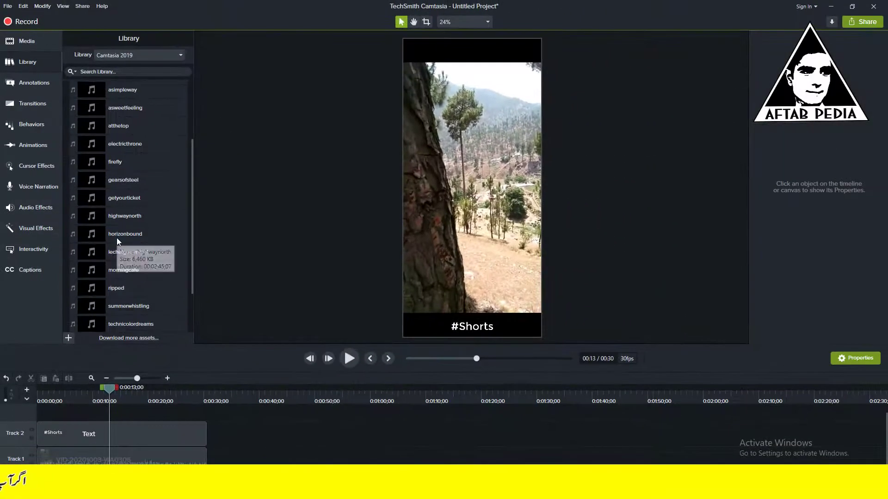
left_click(123, 217)
left_click_drag(122, 217, 39, 428)
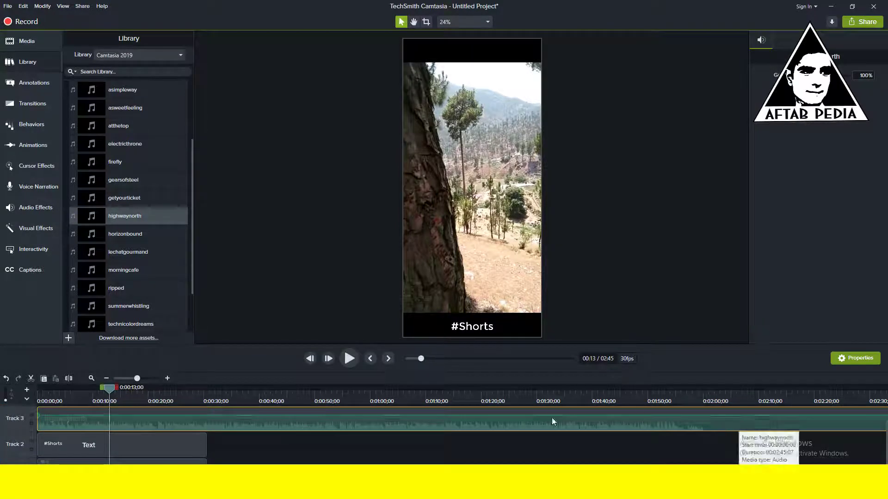
- Split the highwaynorth music at 0:00:30;11, where the video ends, and delete the remainder
left_click(204, 394)
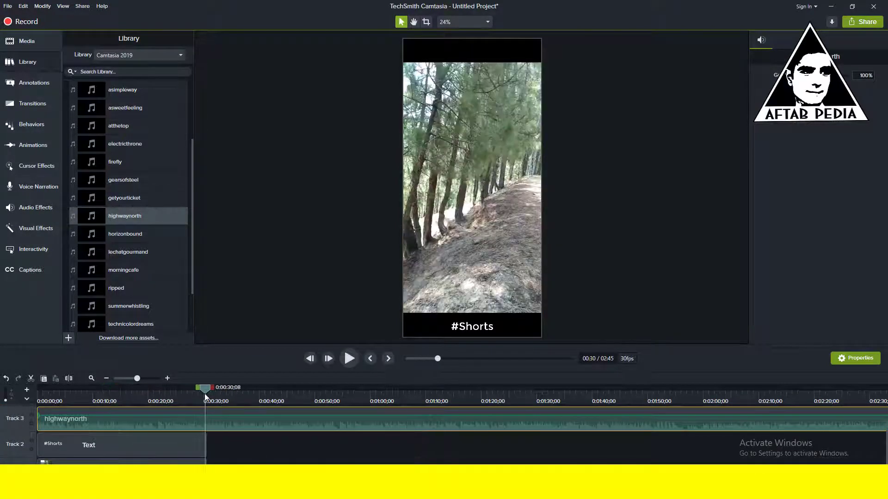
mouse_move(205, 392)
left_mouse_down()
mouse_move(219, 390)
mouse_move(206, 395)
left_mouse_up()
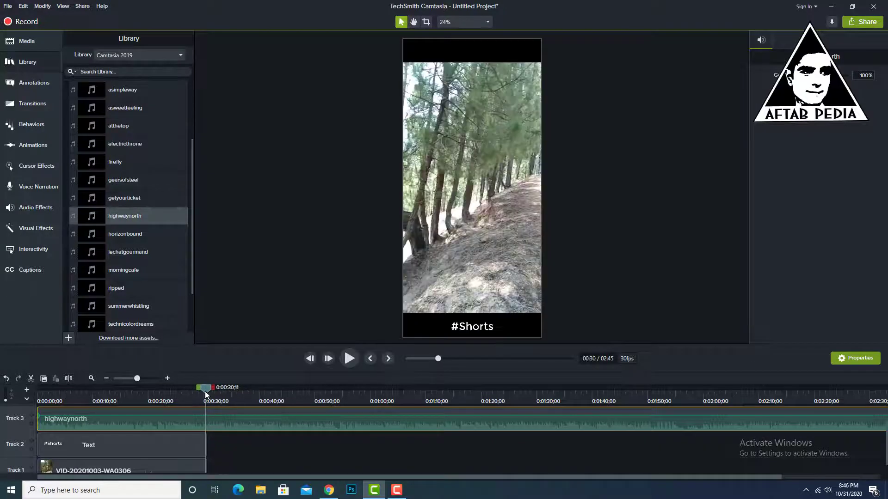
left_click(221, 434)
left_click(218, 420)
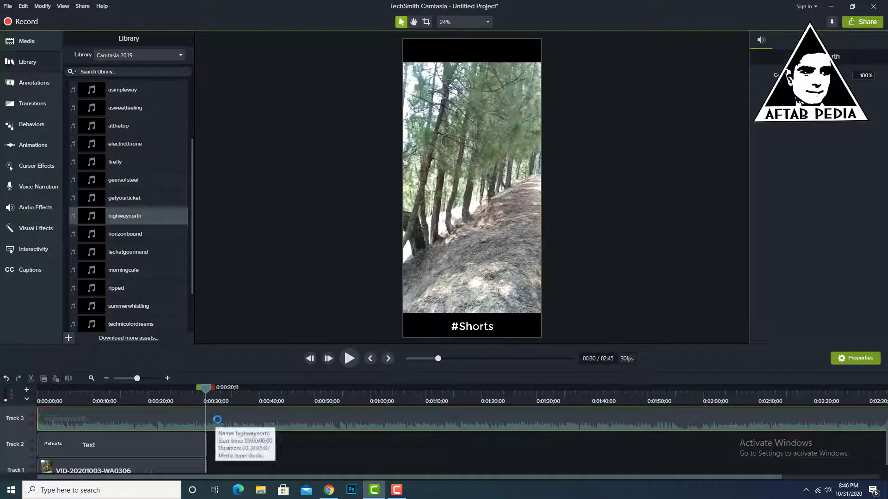
left_click(68, 379)
left_click(264, 424)
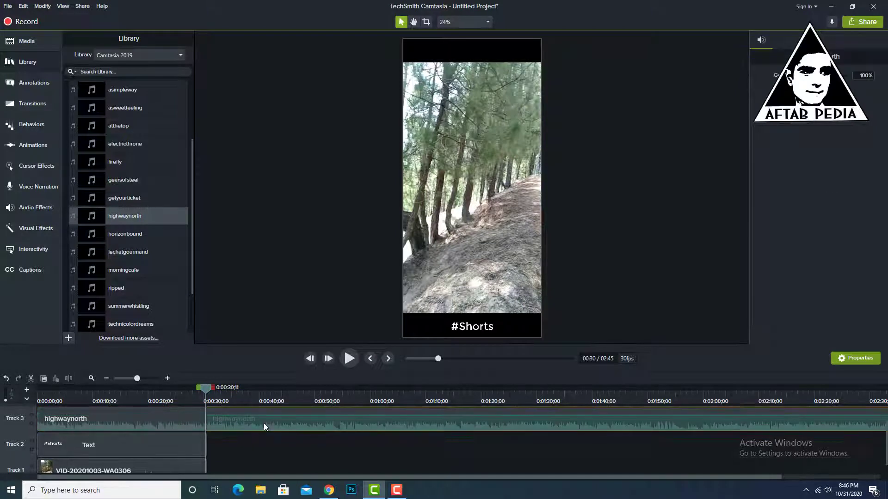
key("Delete")
left_click(157, 422)
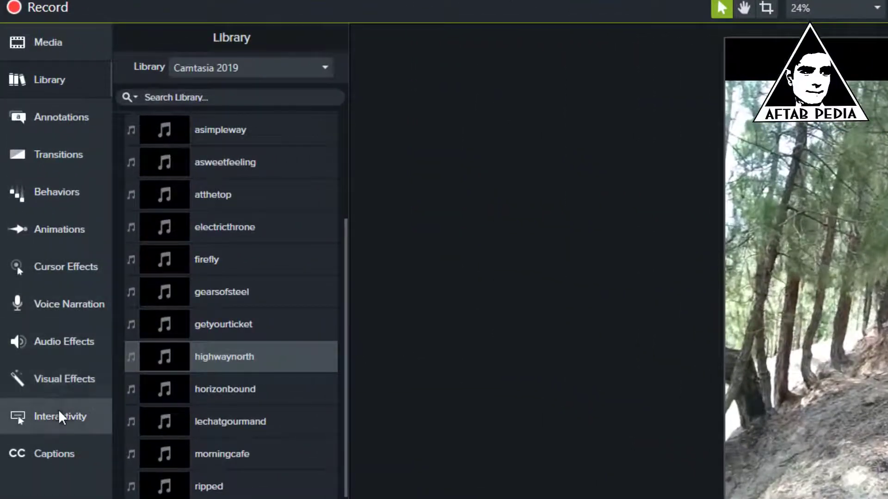
- Apply Fade In and Fade Out audio effects to the highwaynorth music and preview the project from the start
left_click(53, 307)
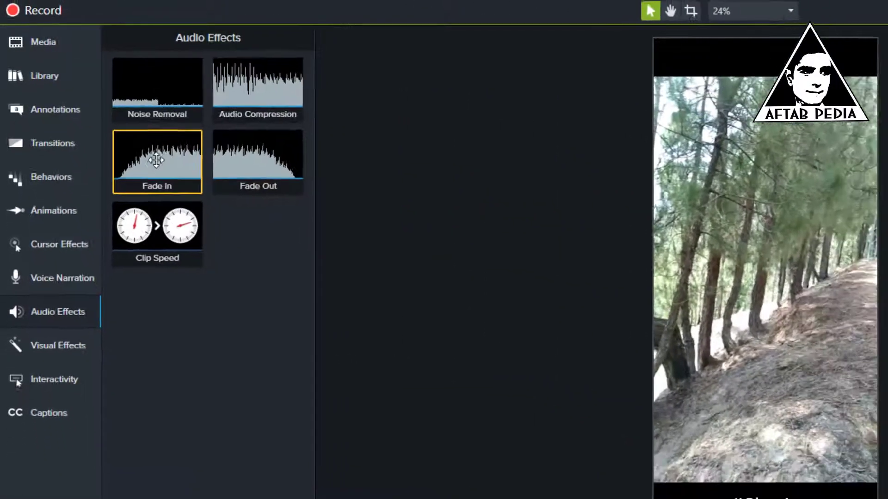
left_click_drag(175, 173, 195, 397)
left_click_drag(113, 247, 58, 435)
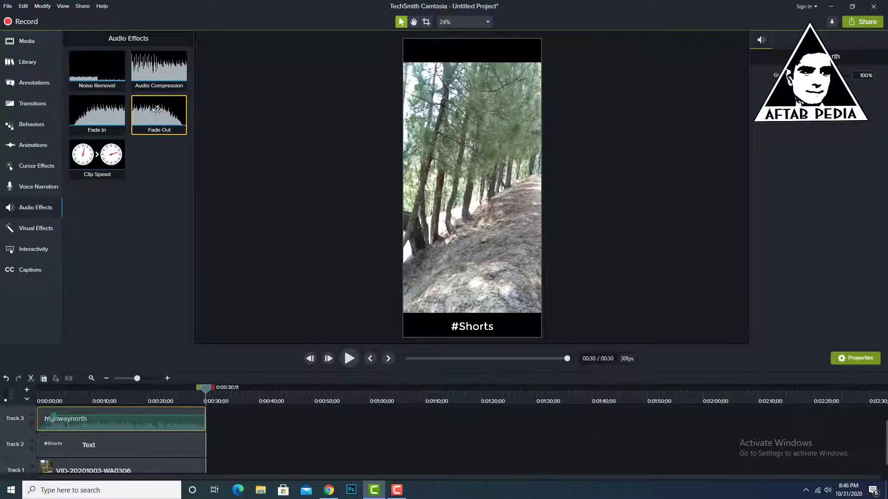
left_click_drag(157, 110, 199, 408)
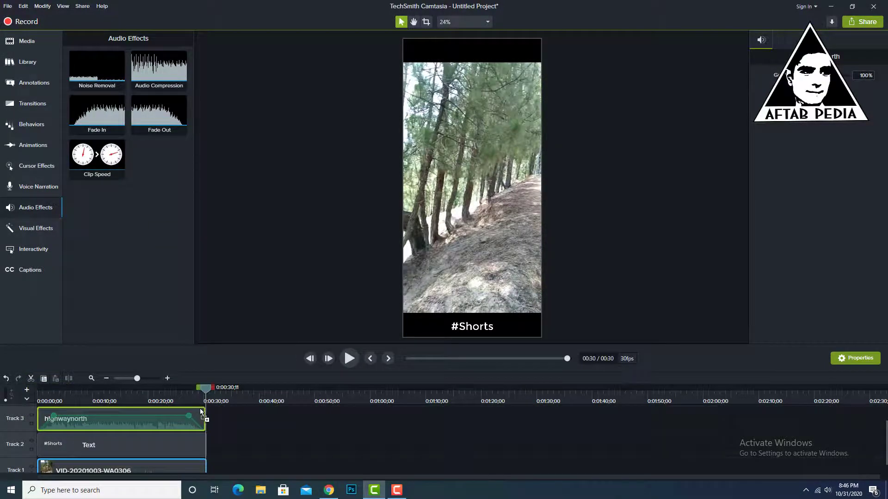
left_click(40, 396)
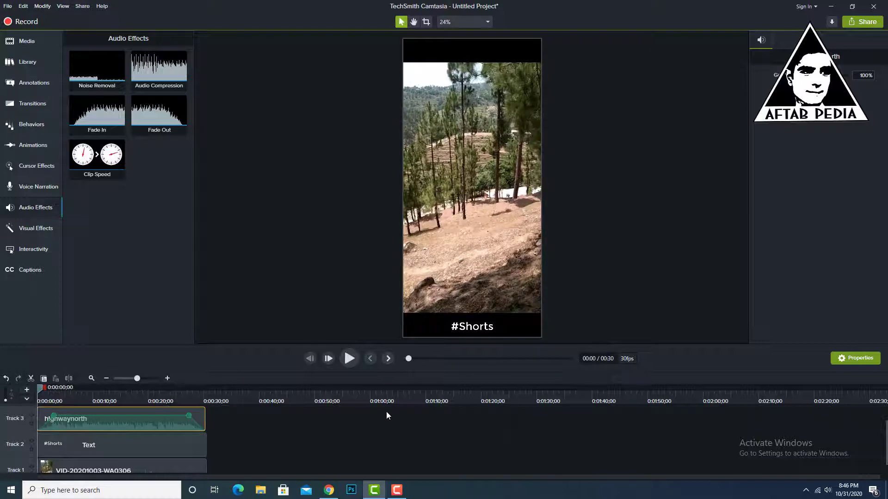
left_click(472, 359)
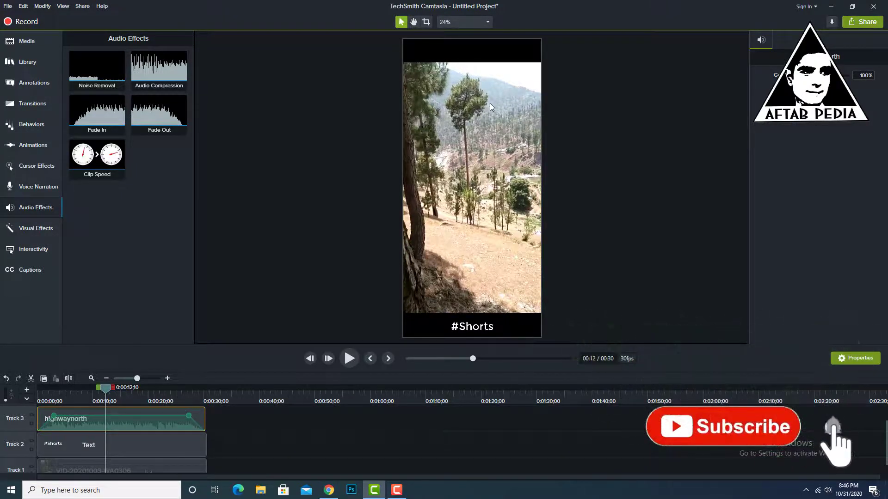
- Start producing the video as a local file with the MP4 only (up to 1080p) preset
left_click(863, 21)
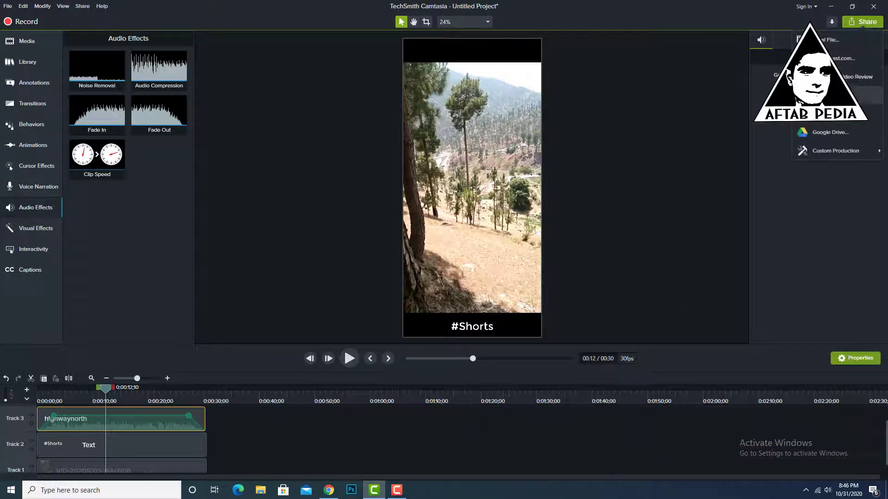
left_click(827, 42)
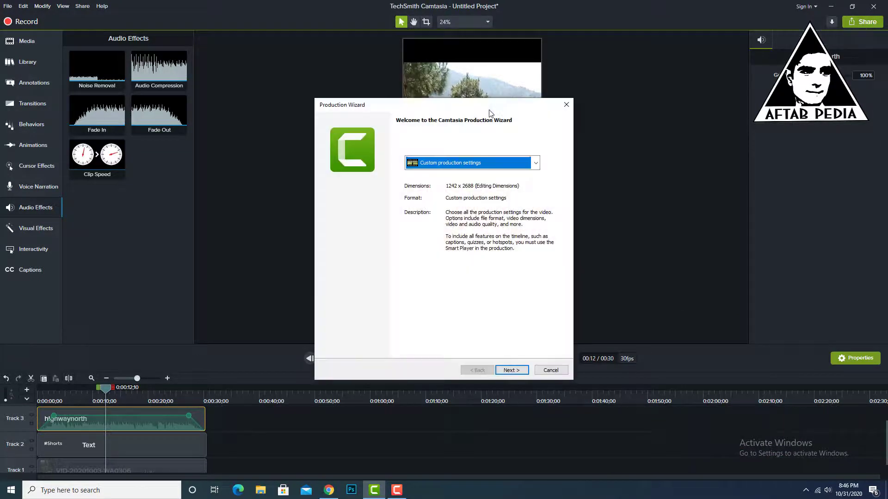
left_click(448, 163)
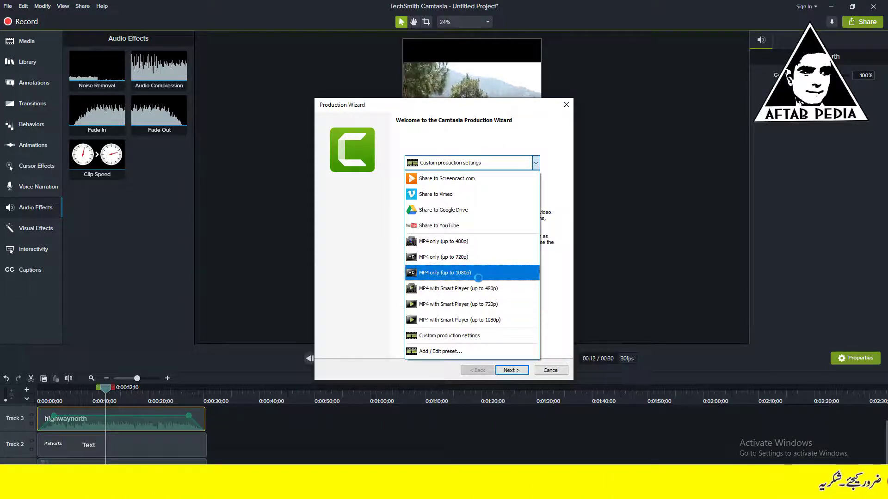
left_click(448, 272)
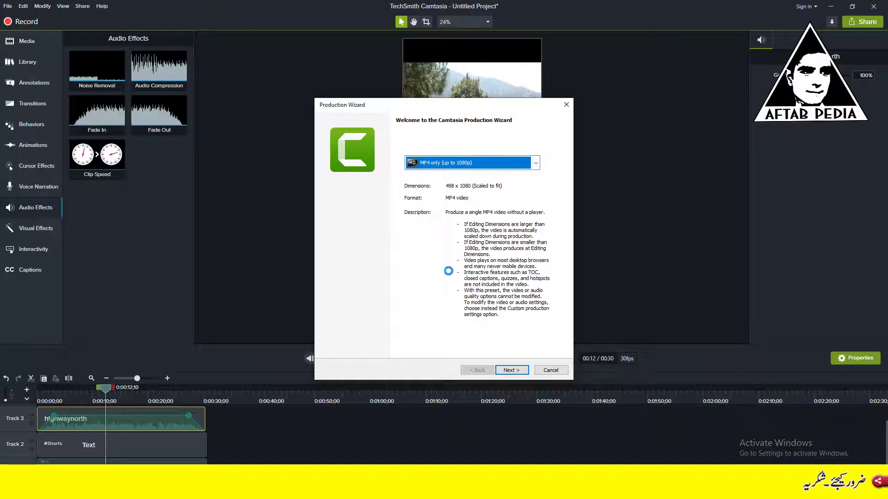
left_click(516, 371)
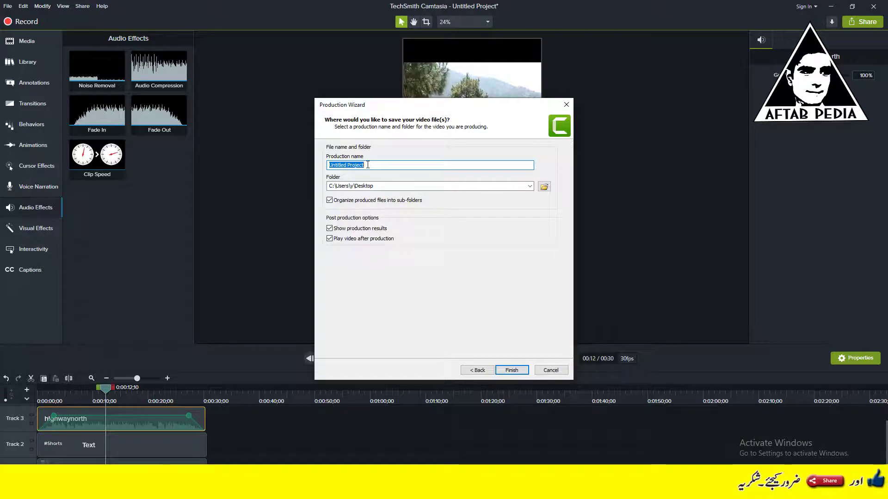
- Set the production name to "How to make Youtube Shorts Videos on Camtasia 9"
type("Youtube")
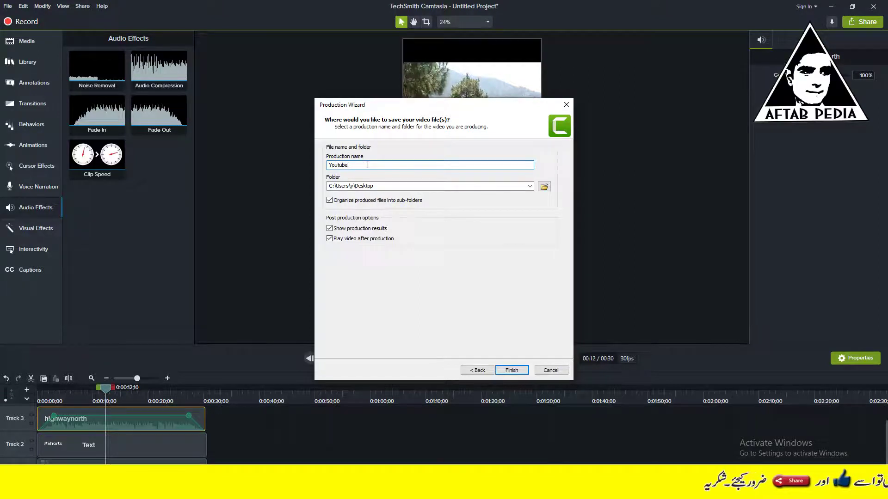
key("Home")
type("How to make")
key("End")
type("Shorts Videos on Camtasia 9")
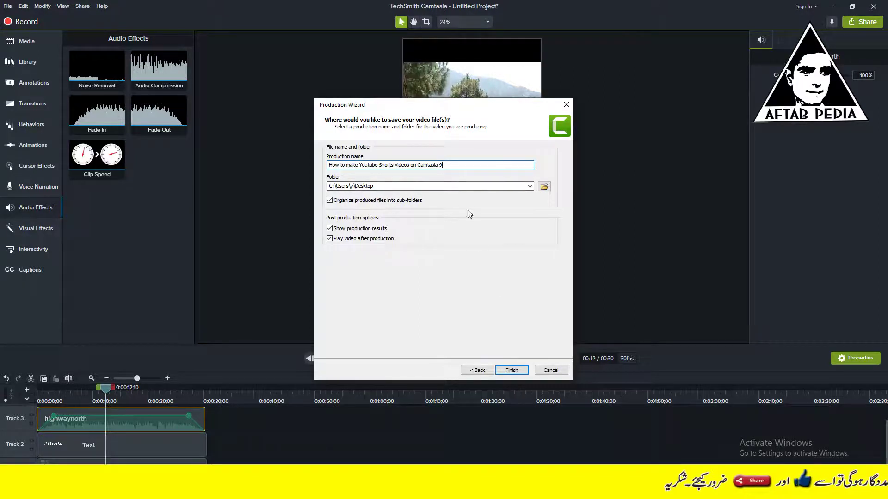